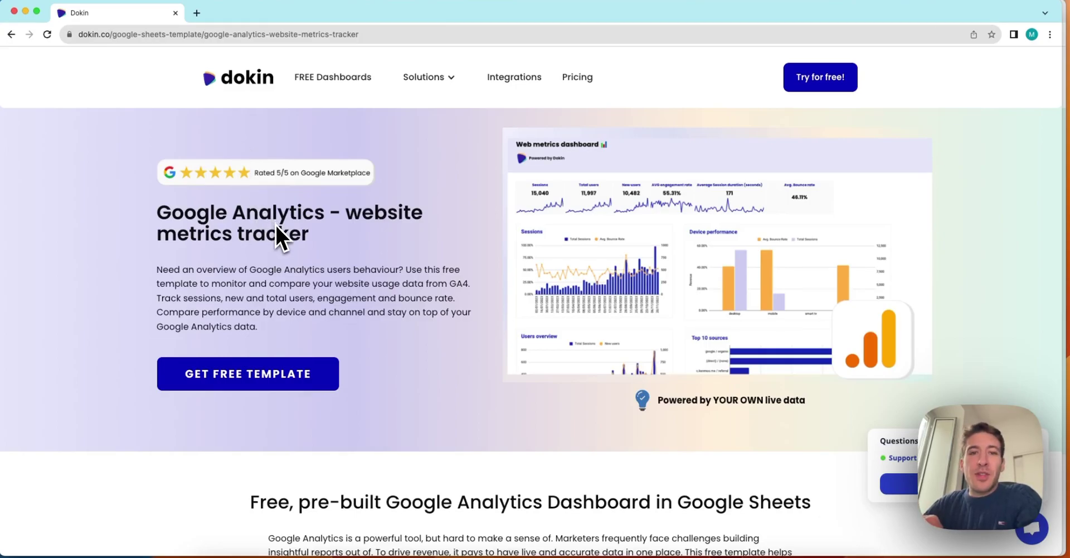
# Step: Get the free Google Analytics website metrics tracker template and create an own Google Sheets copy of it
pyautogui.scroll(-3, 275, 223)
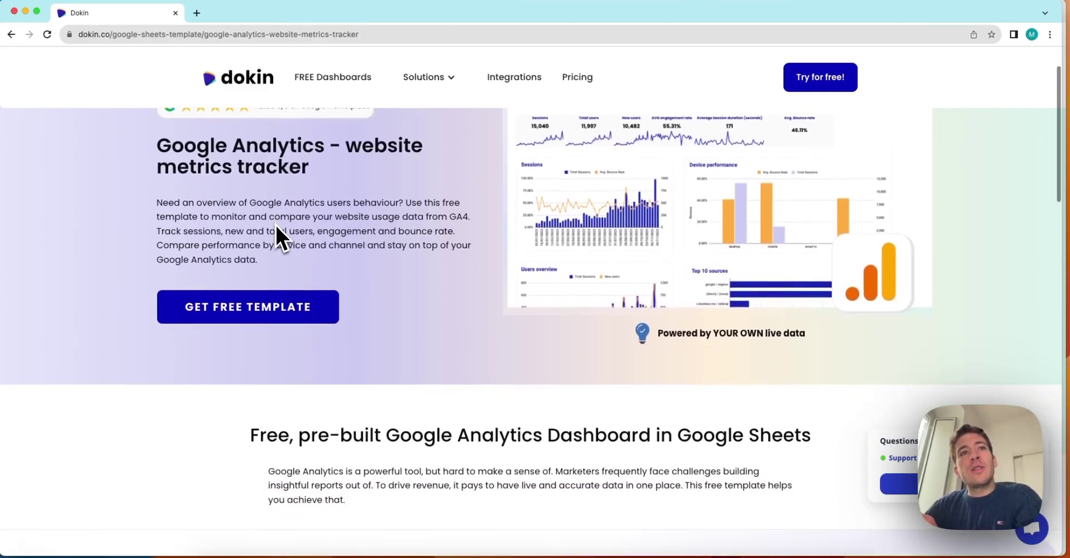
pyautogui.scroll(3, 275, 223)
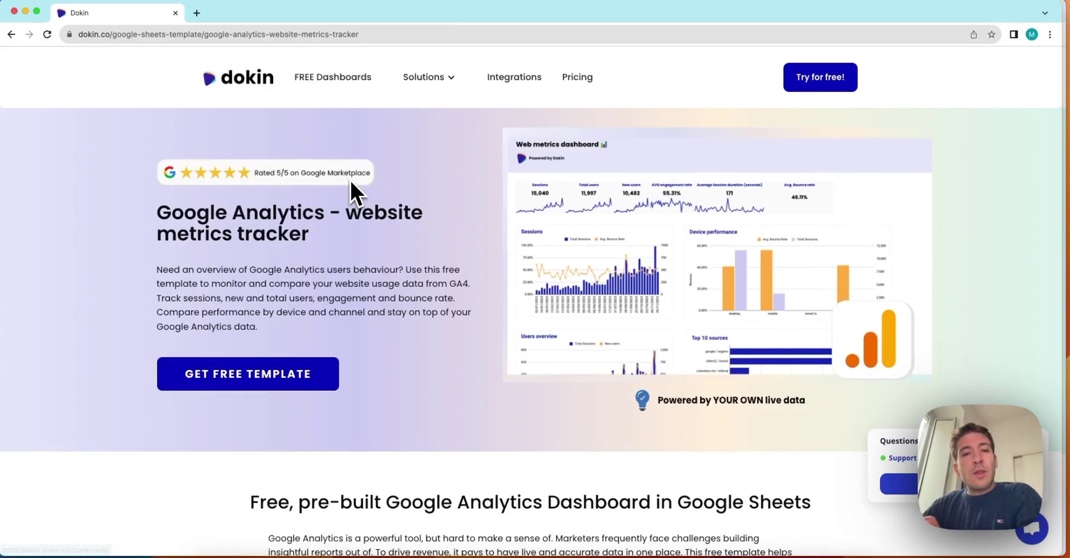
pyautogui.click(327, 398)
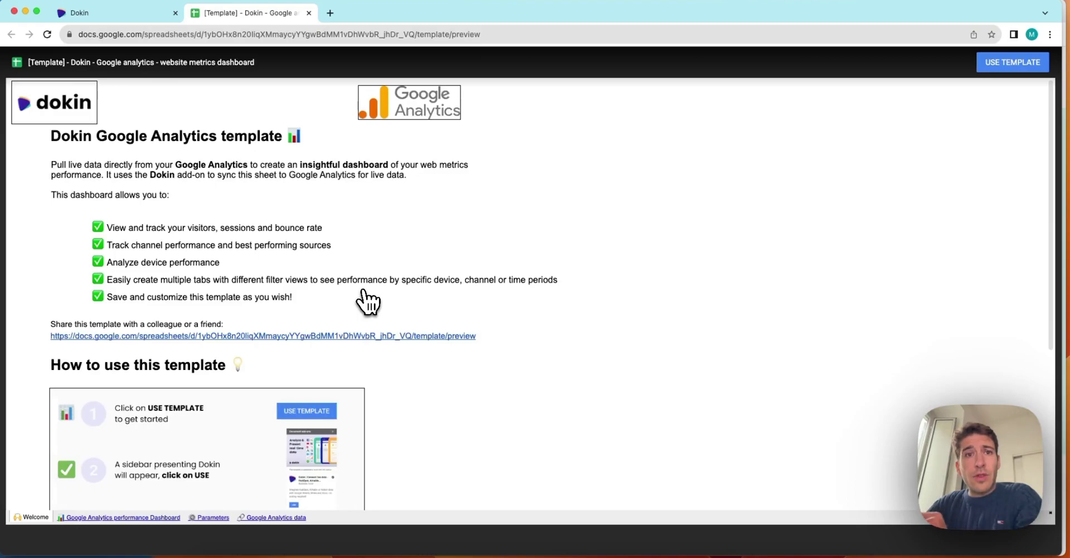
pyautogui.click(1013, 63)
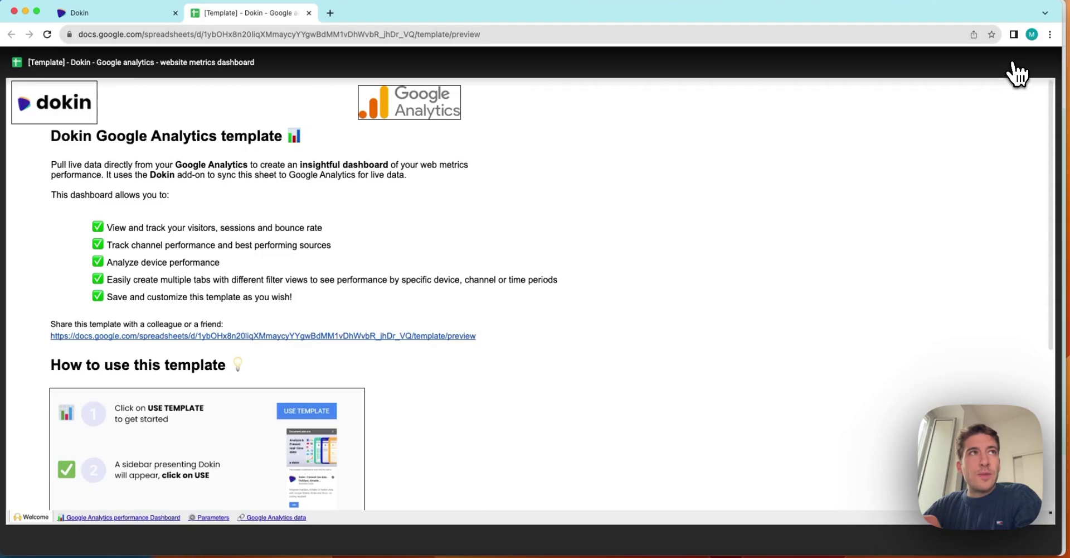
pyautogui.click(1014, 64)
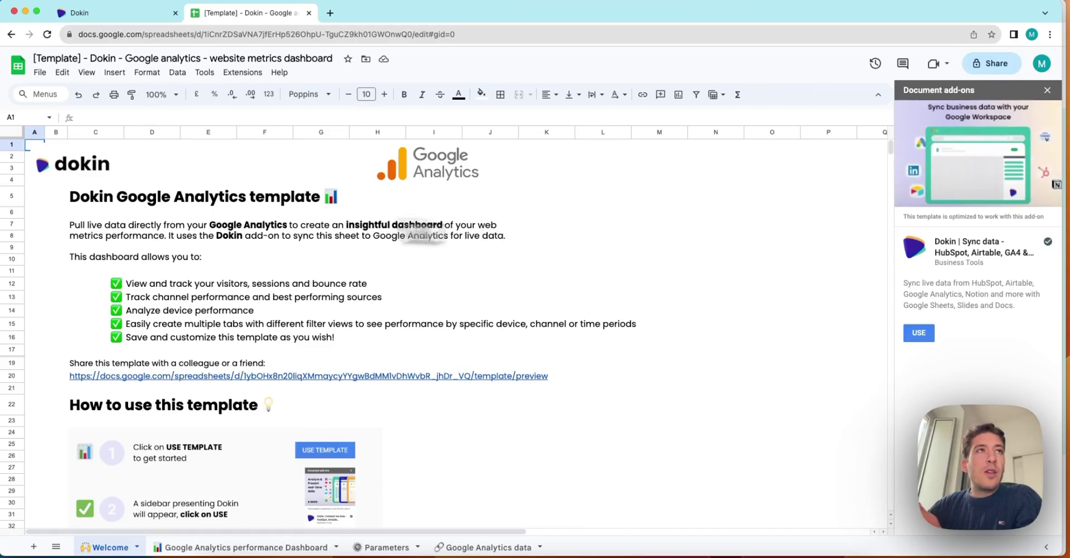
# Step: Rename the spreadsheet to "[demo dokin] - Dokin - Google analytics - website metrics dashboard"
pyautogui.doubleClick(67, 58)
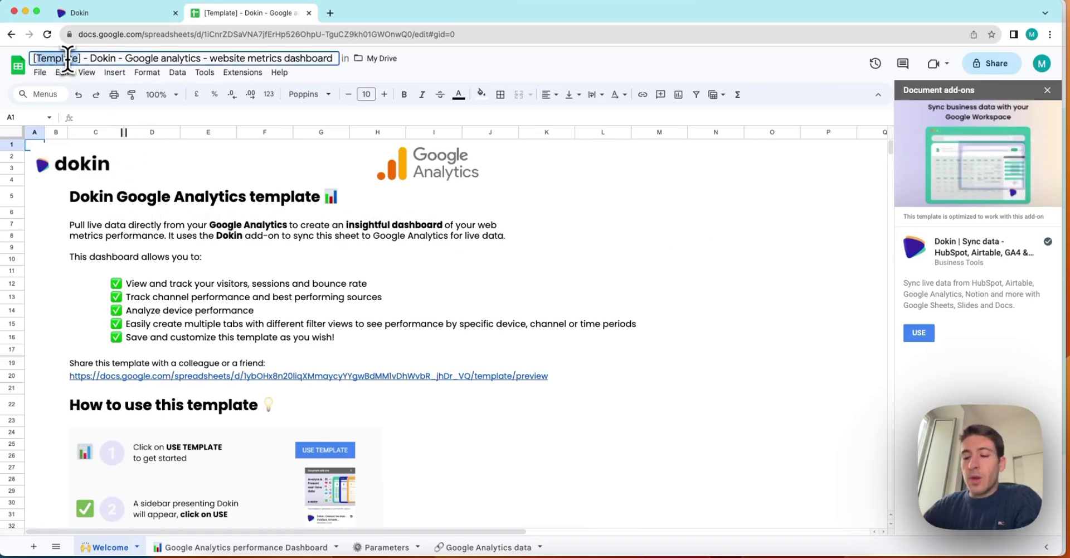
pyautogui.write('demo dokin')
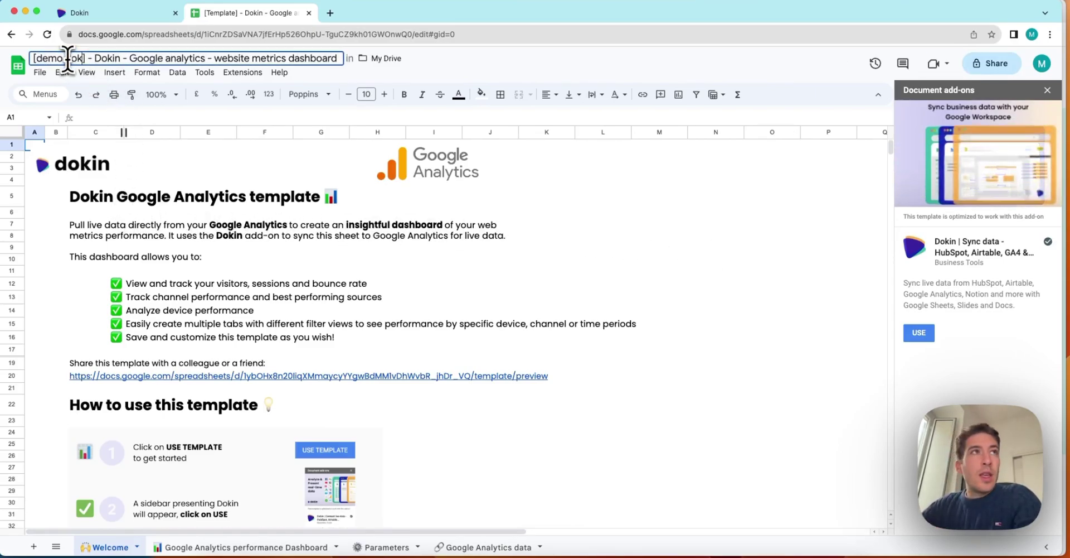
pyautogui.press('Return')
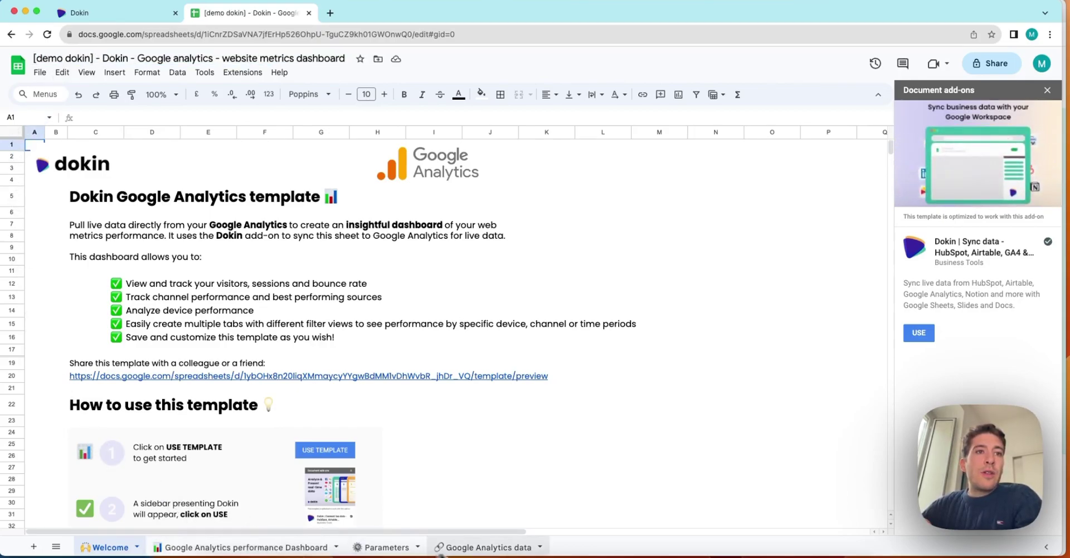
# Step: Review the usage instructions on the Welcome sheet, the performance dashboard, the Parameters lists and the Google Analytics data sheet
pyautogui.scroll(-3, 305, 432)
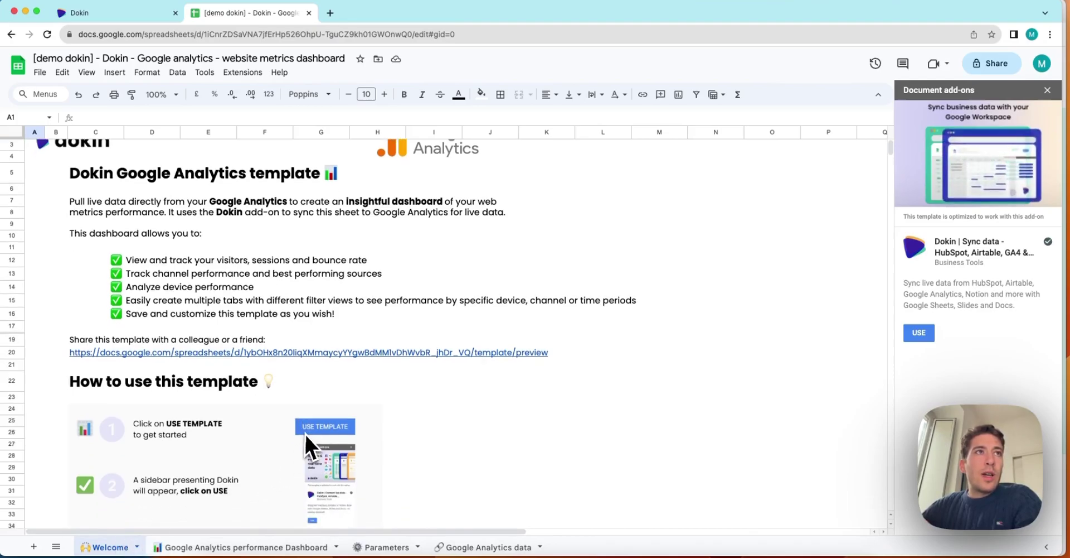
pyautogui.scroll(-3, 305, 432)
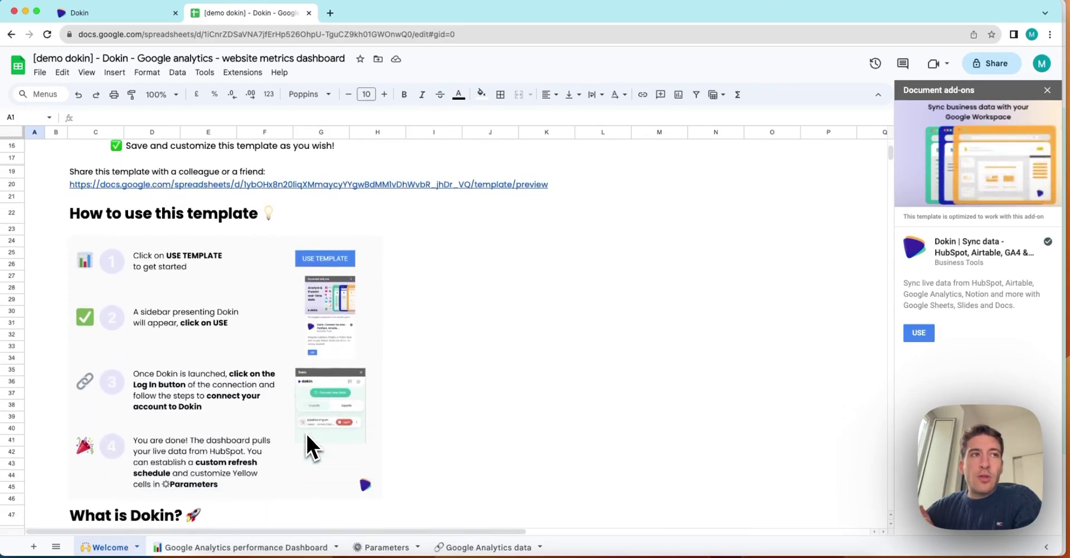
pyautogui.scroll(2, 306, 433)
pyautogui.scroll(5, 305, 433)
pyautogui.click(255, 548)
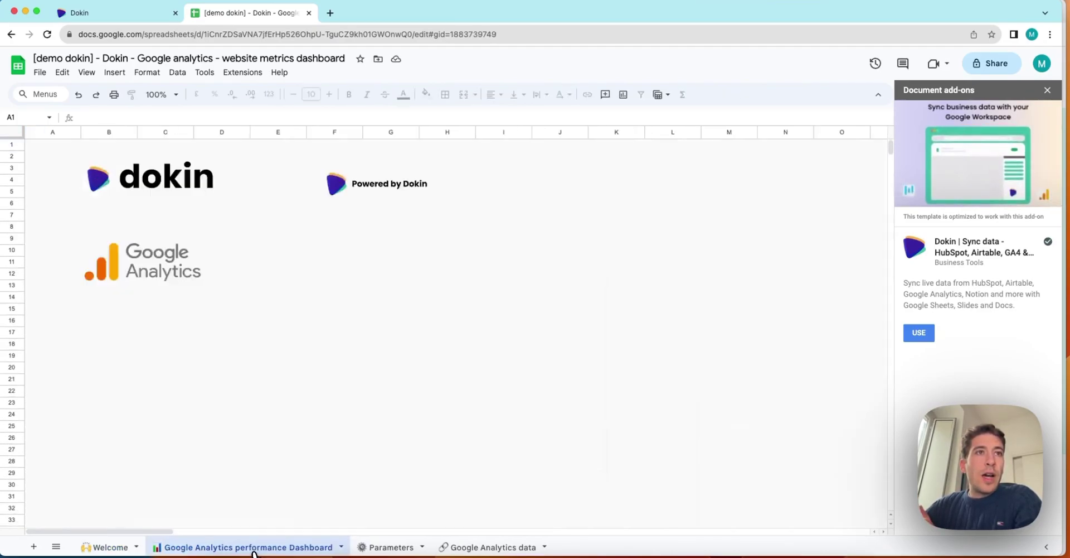
pyautogui.scroll(-2, 602, 447)
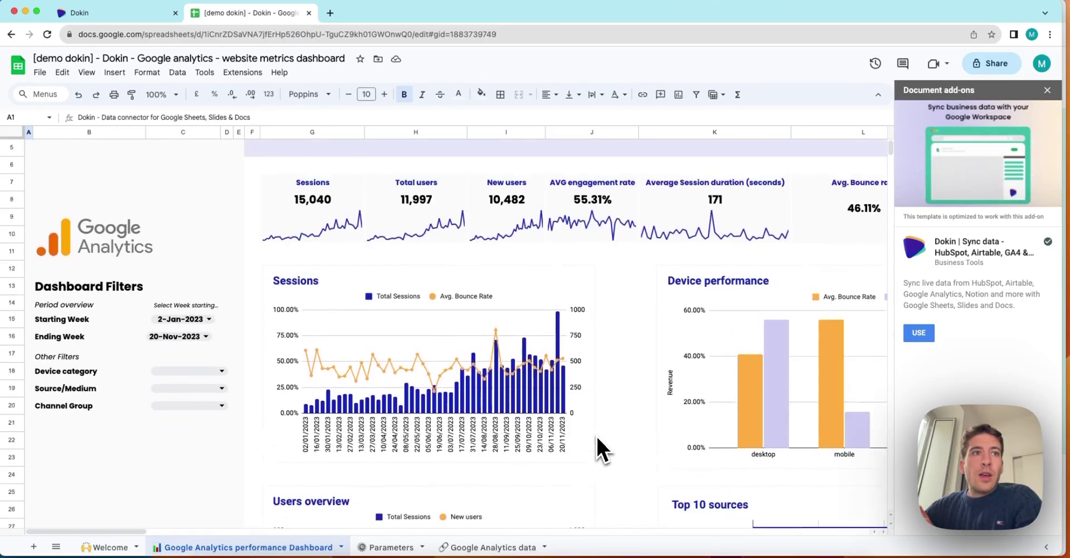
pyautogui.scroll(2, 454, 512)
pyautogui.click(391, 547)
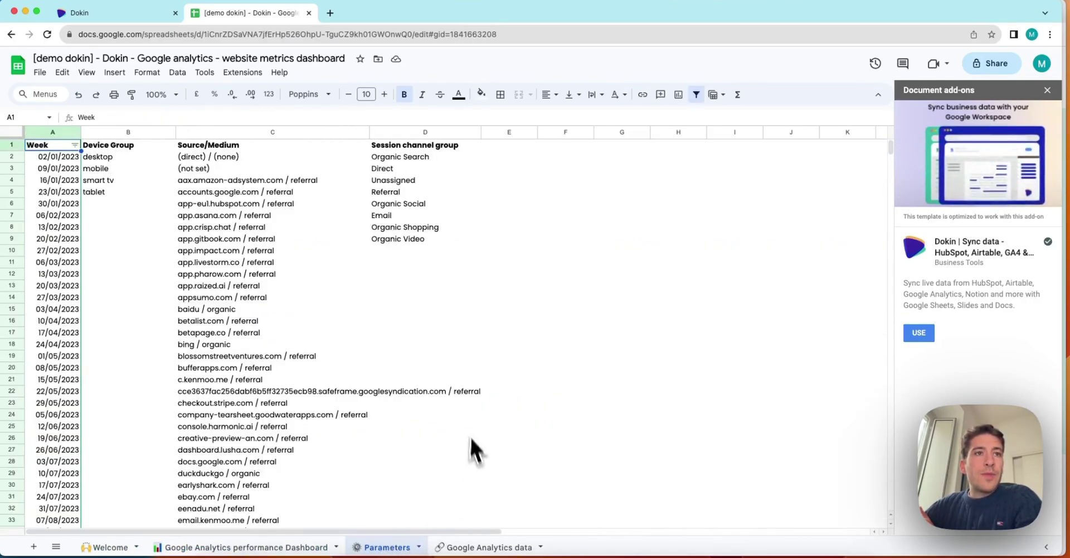
pyautogui.click(471, 546)
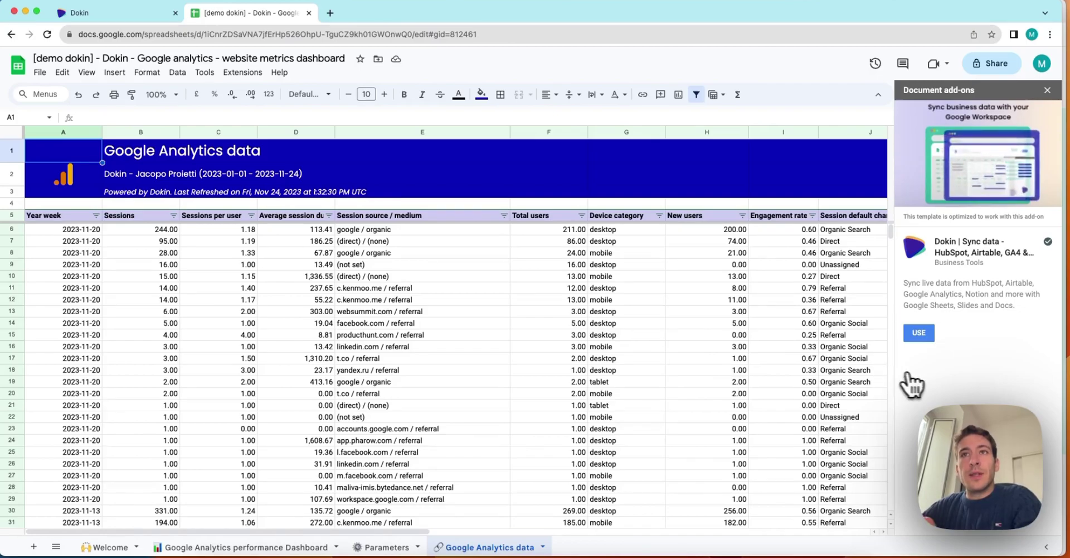
# Step: Launch the Dokin add-on and check the Device category filter choices on the Google Analytics performance dashboard
pyautogui.click(920, 333)
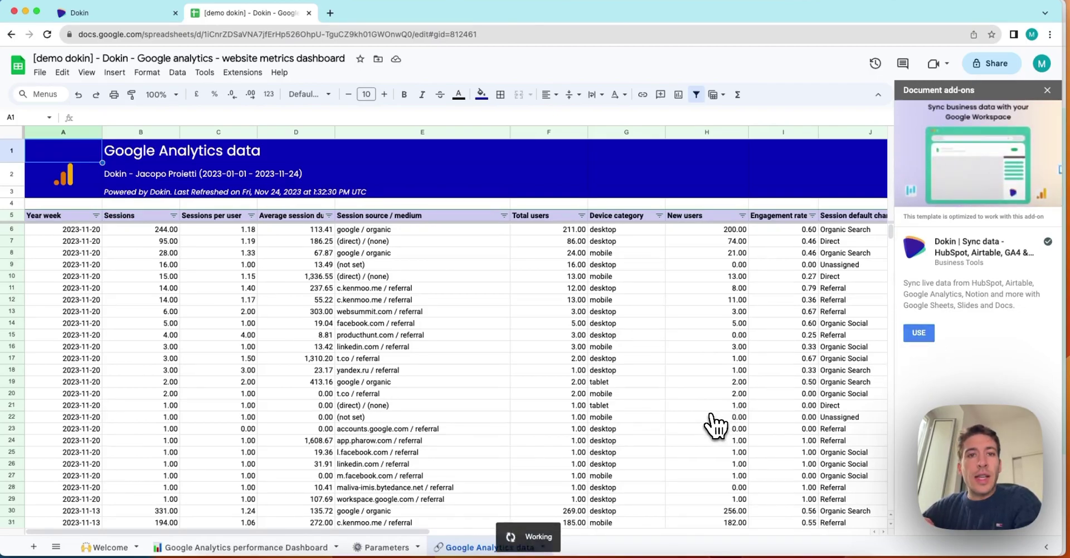
pyautogui.click(288, 547)
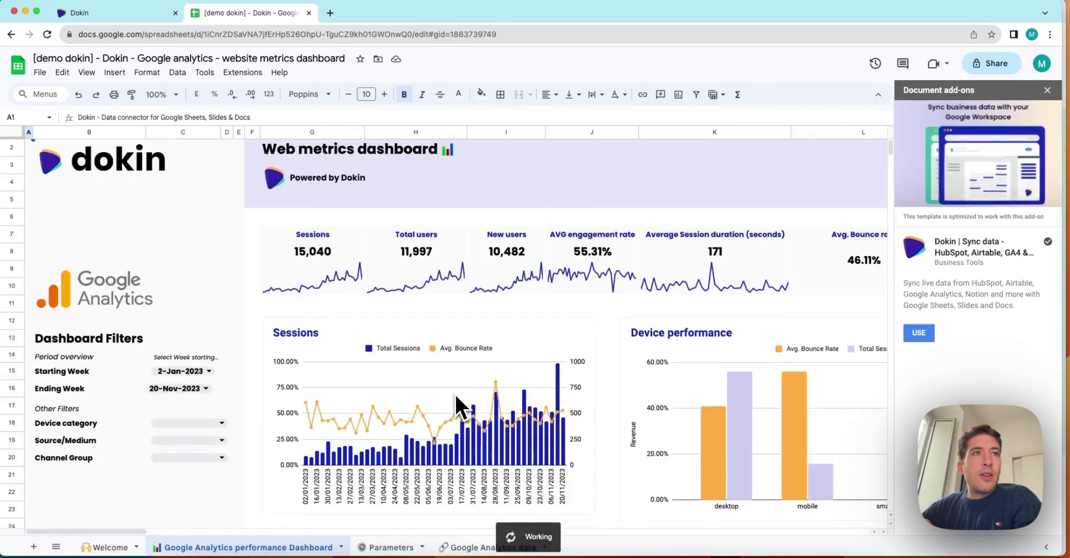
pyautogui.scroll(-2, 454, 392)
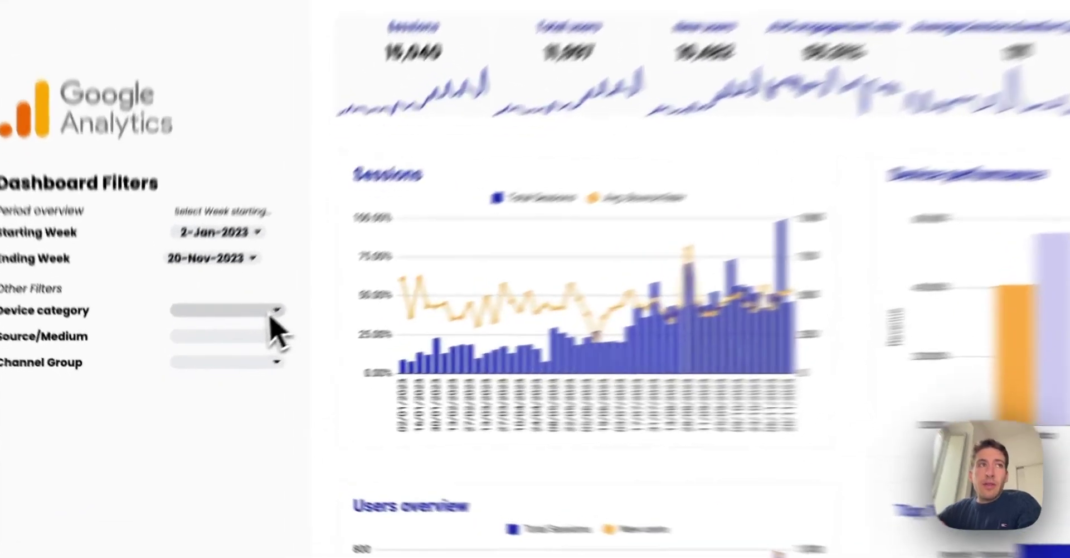
pyautogui.click(220, 353)
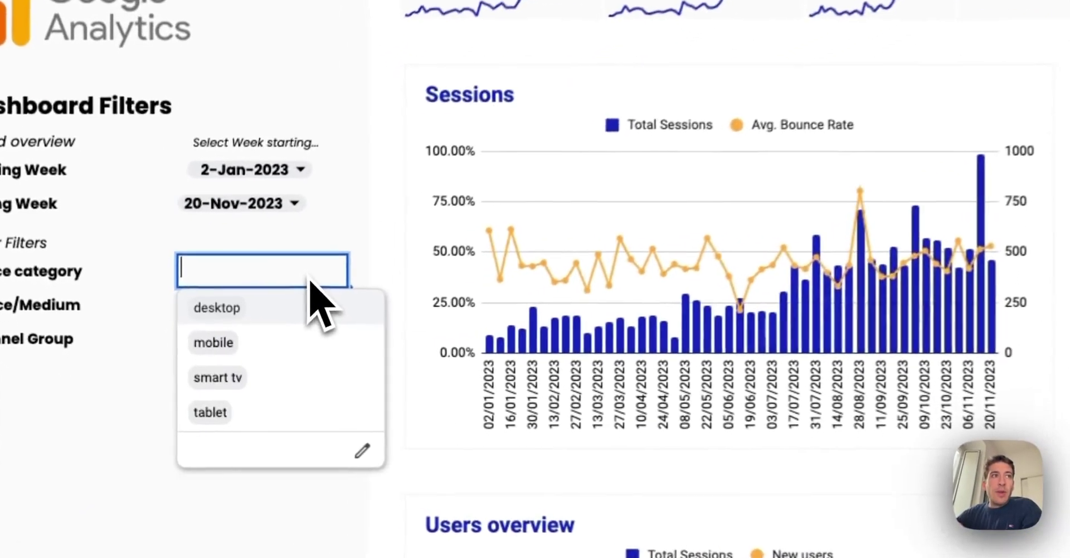
pyautogui.click(375, 282)
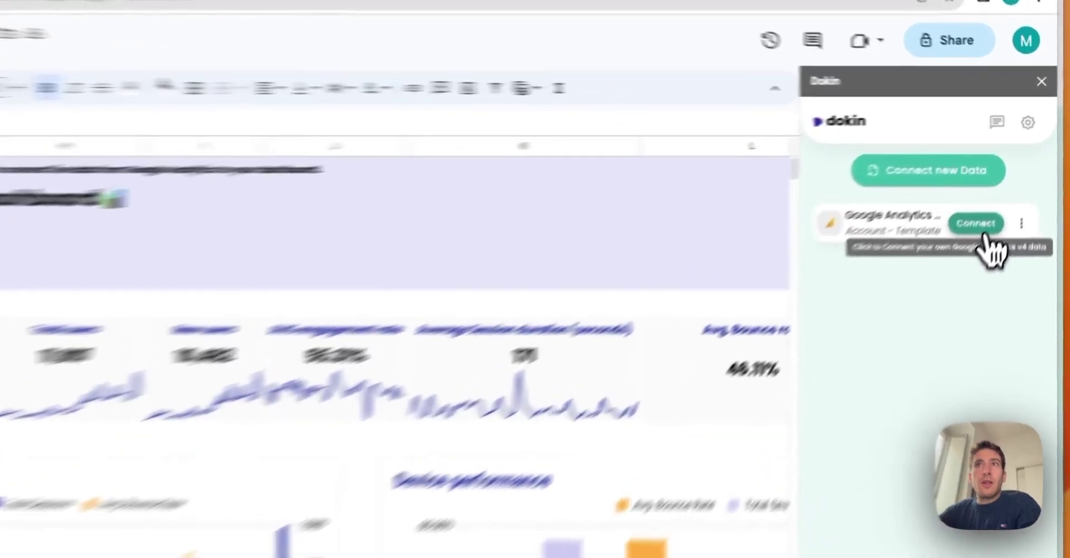
# Step: Connect your own Google Analytics account to the template's data import and review the dashboard charts
pyautogui.click(1011, 186)
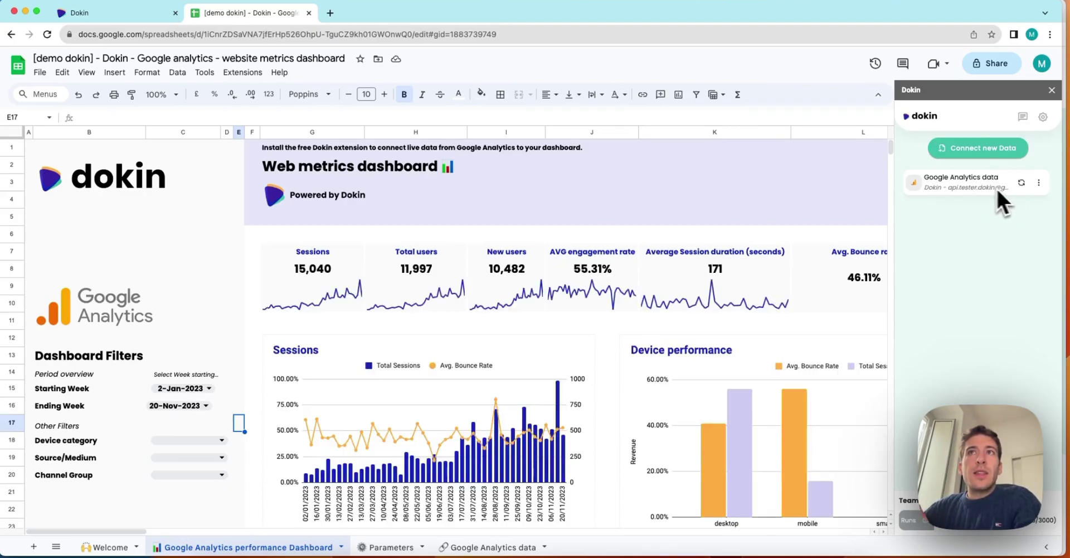
pyautogui.scroll(-2, 795, 347)
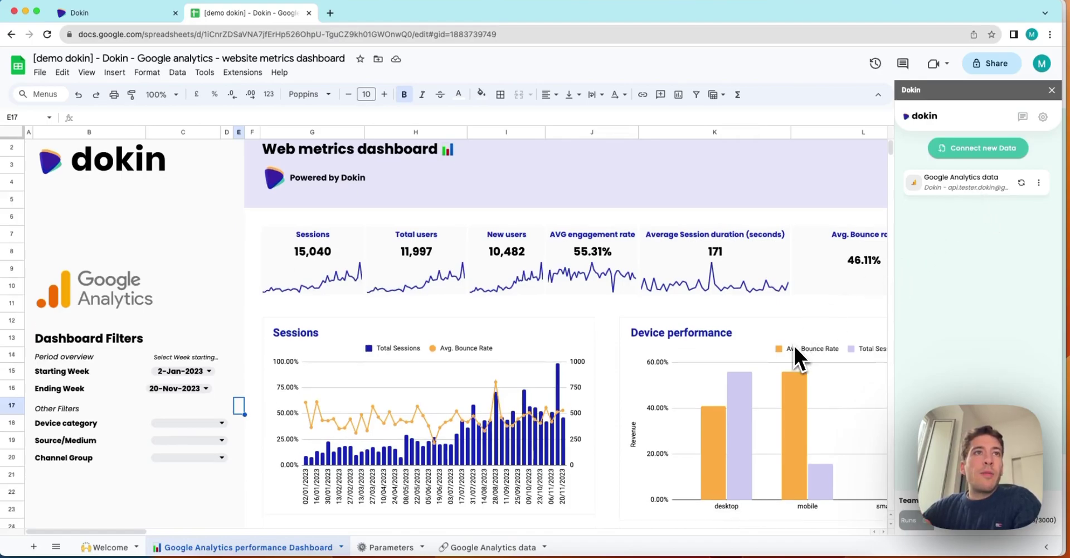
pyautogui.scroll(-5, 795, 347)
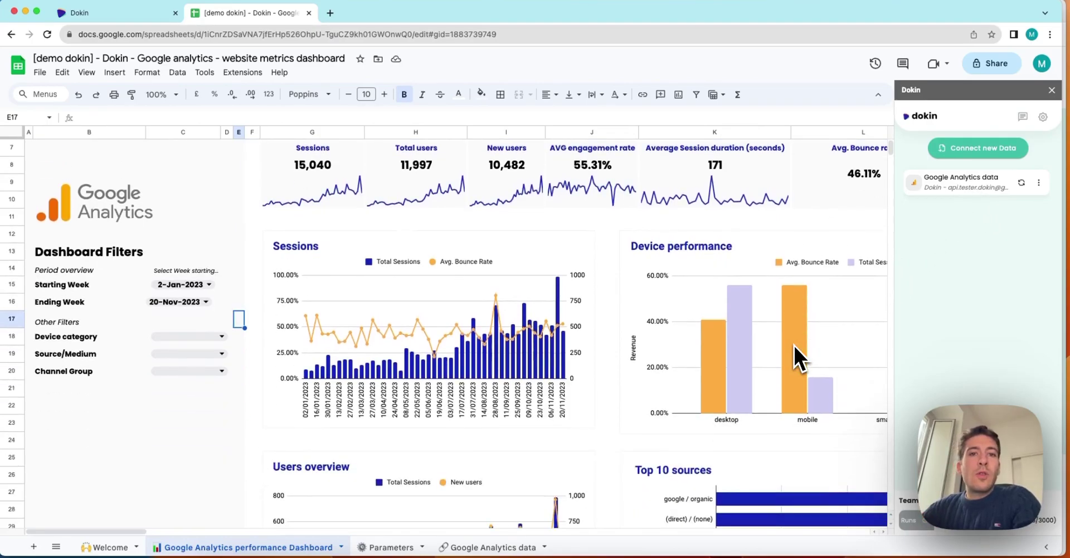
pyautogui.scroll(-3, 779, 347)
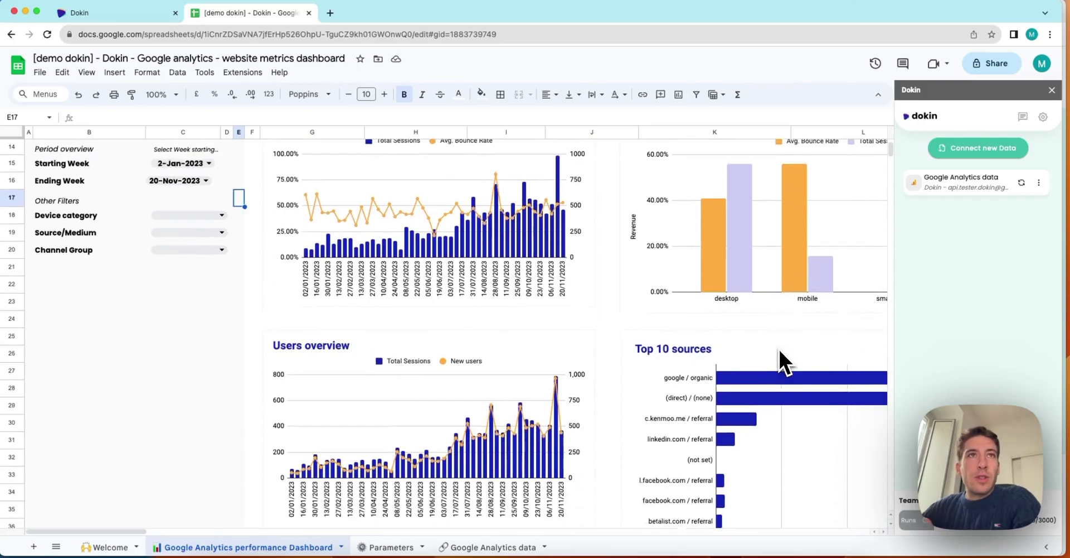
pyautogui.scroll(10, 778, 347)
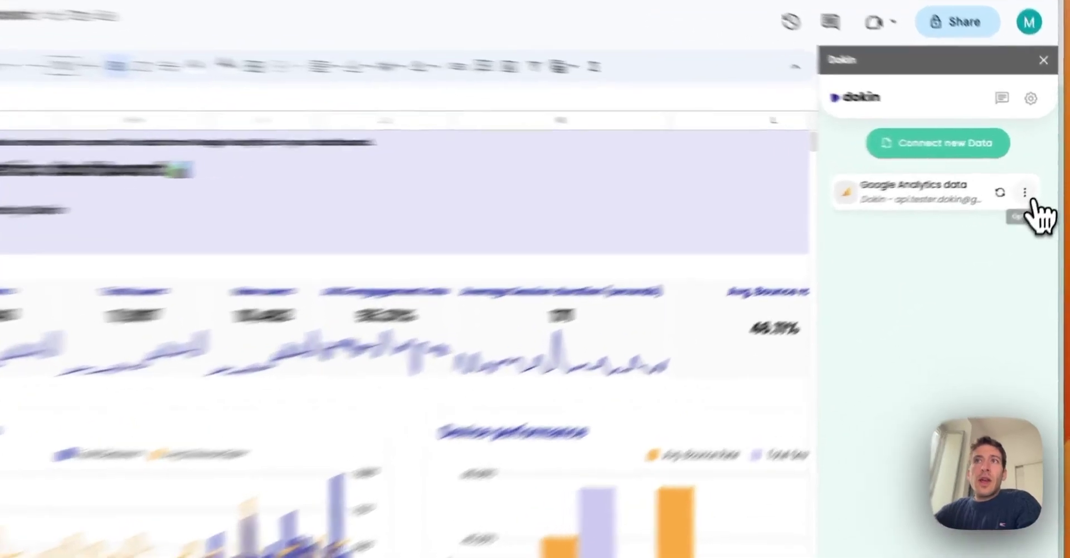
# Step: Open the Google Analytics data connection for editing and try the weekly and daily auto refresh frequencies
pyautogui.click(1039, 184)
pyautogui.click(971, 352)
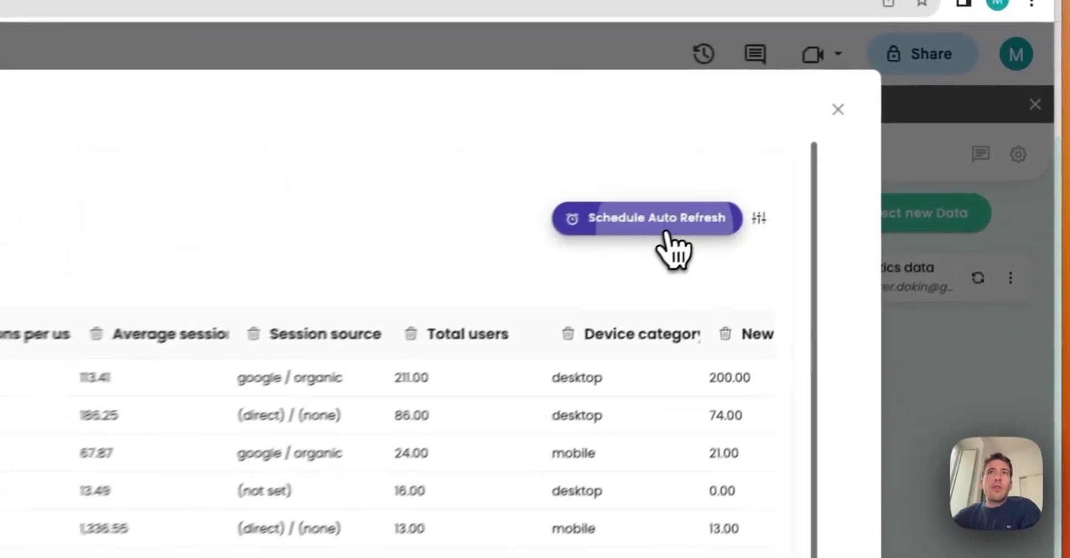
pyautogui.click(668, 233)
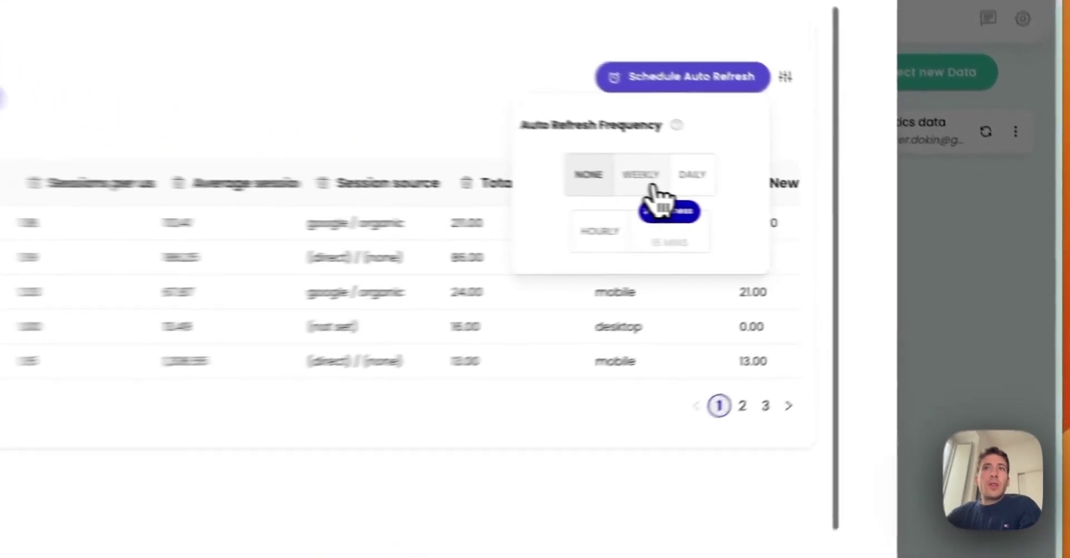
pyautogui.click(820, 210)
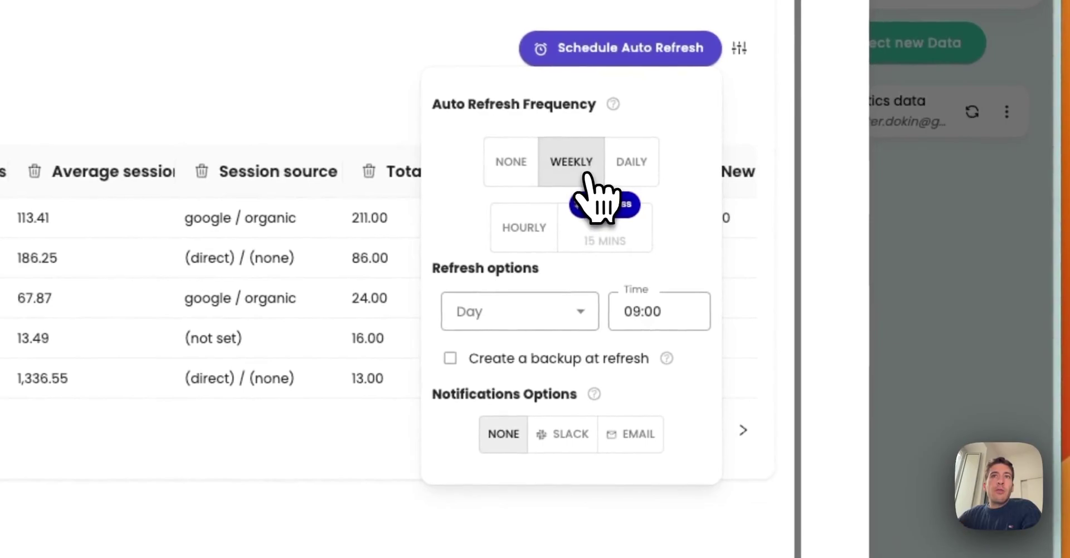
pyautogui.click(583, 313)
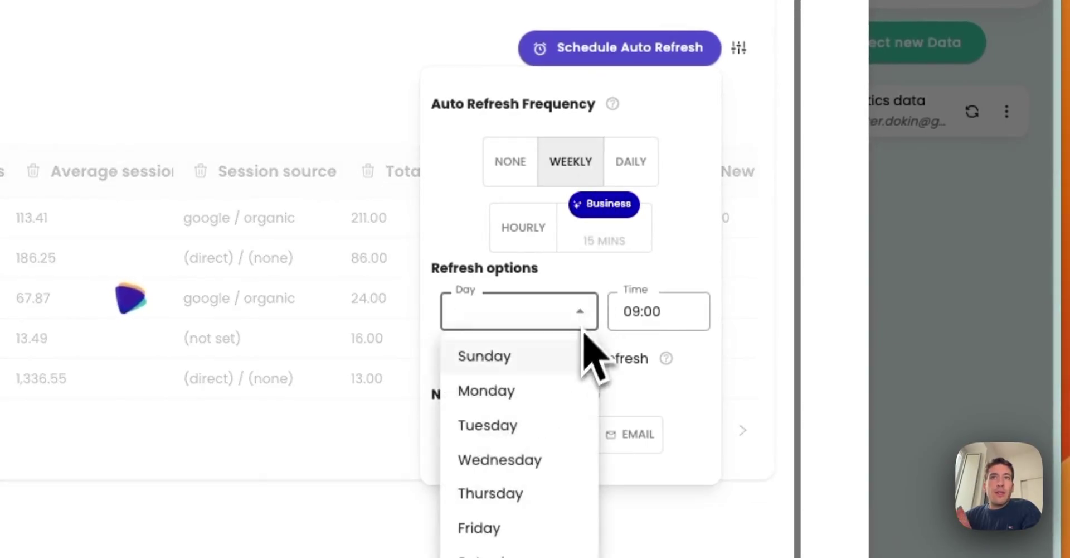
pyautogui.click(647, 198)
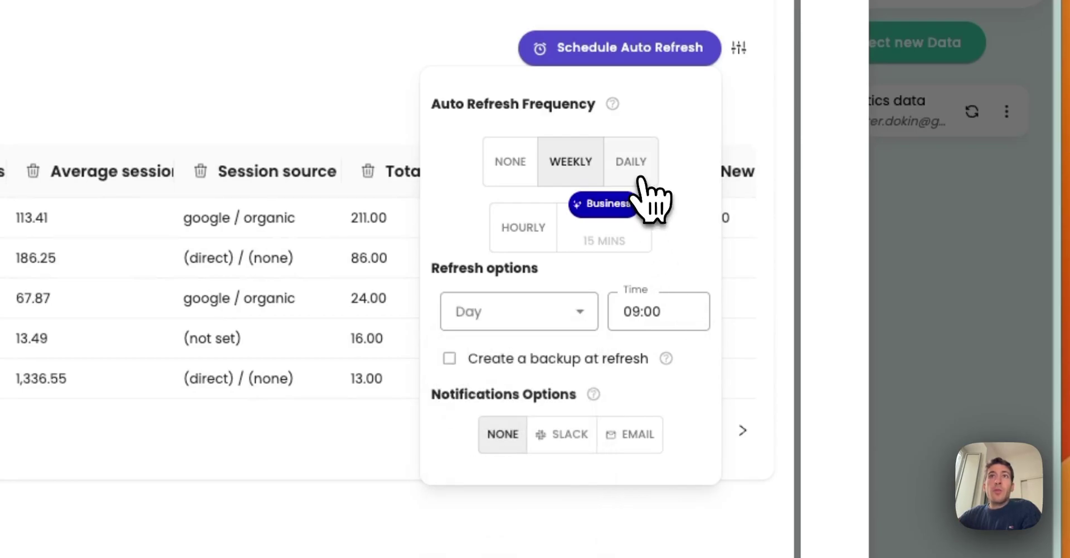
pyautogui.click(641, 177)
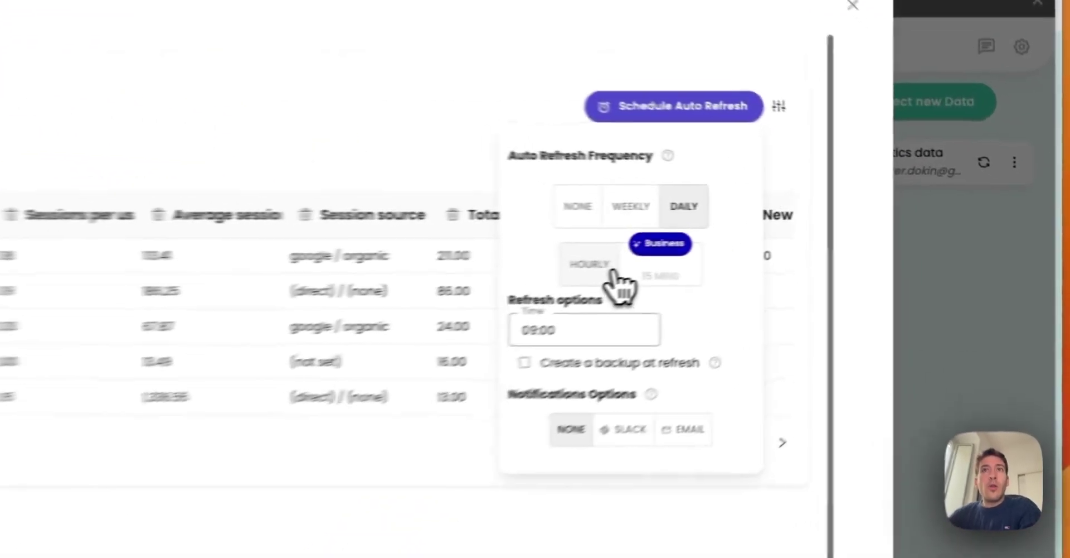
# Step: Try hourly auto refresh with Slack and email notifications, reset both to None and close the connection settings
pyautogui.click(797, 241)
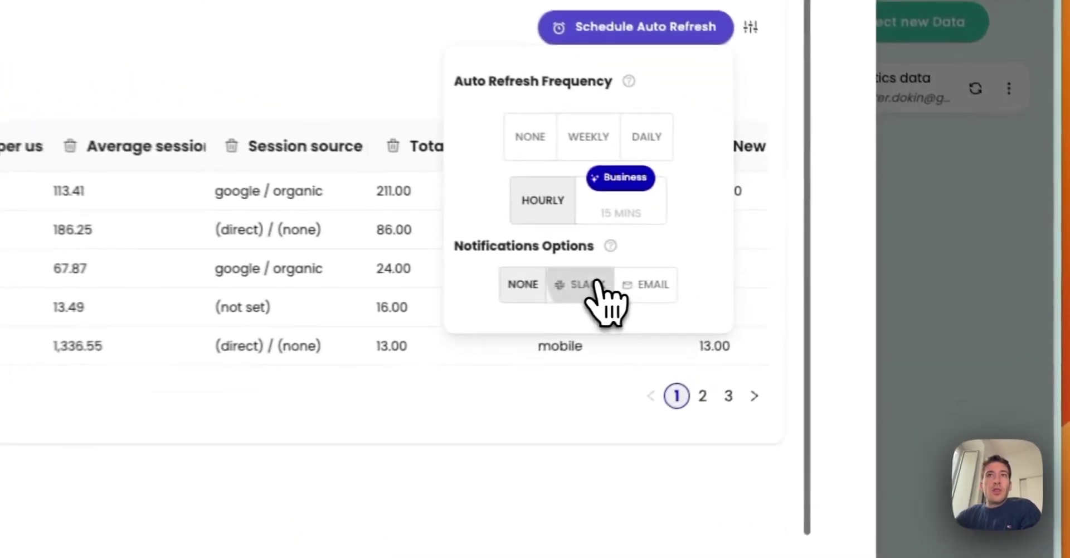
pyautogui.click(824, 283)
pyautogui.click(634, 285)
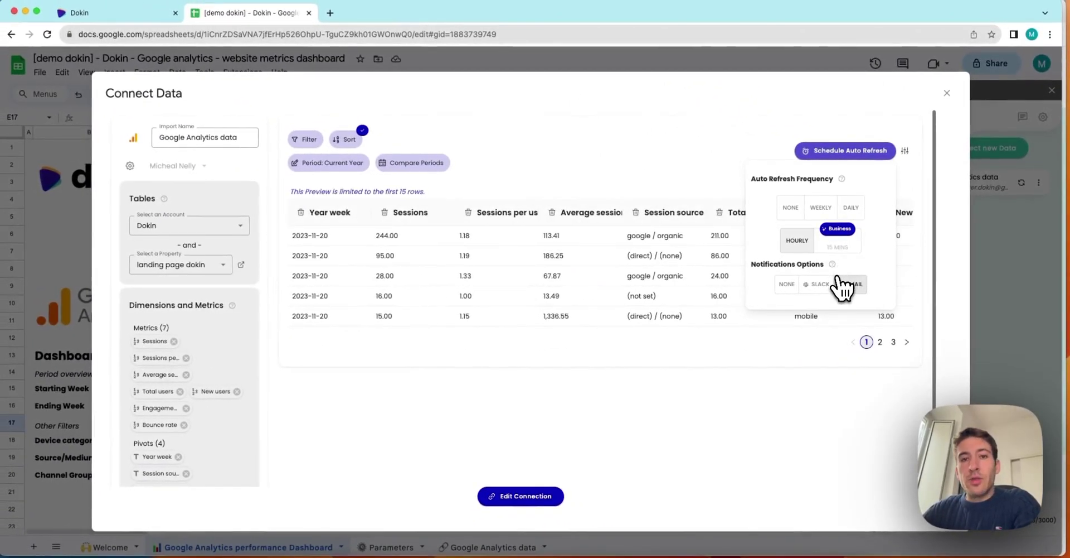
pyautogui.click(788, 284)
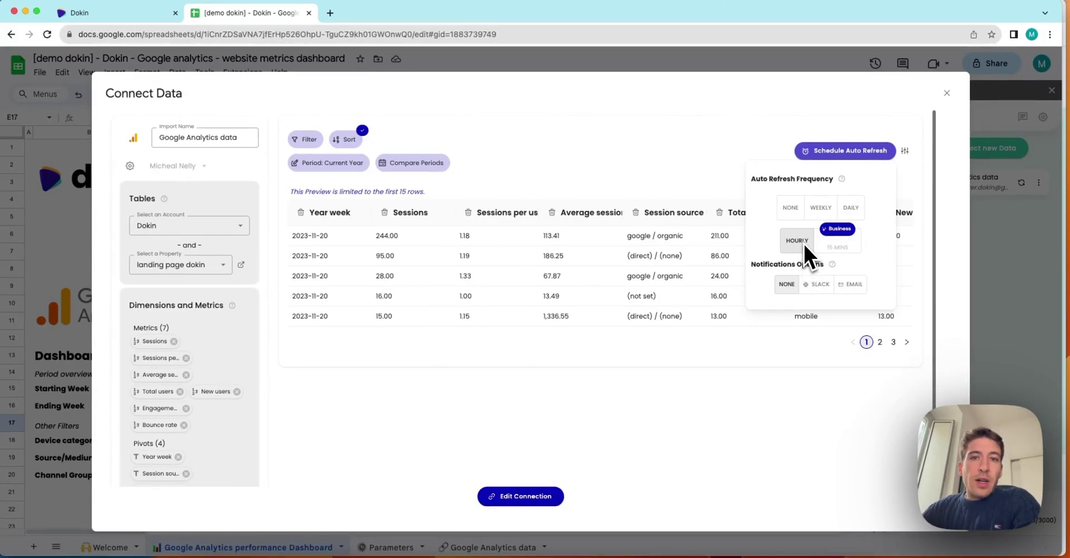
pyautogui.click(795, 217)
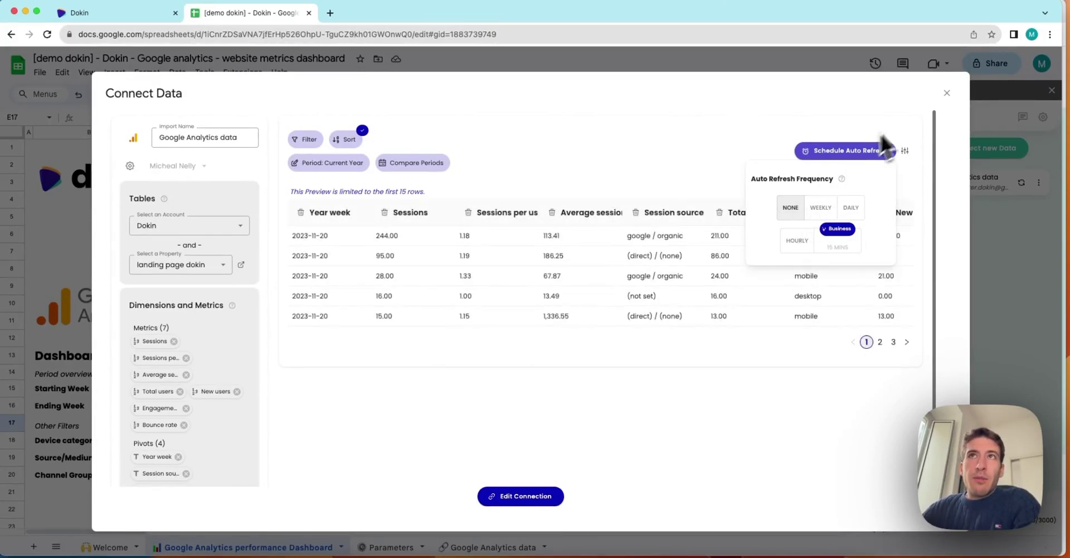
pyautogui.click(946, 93)
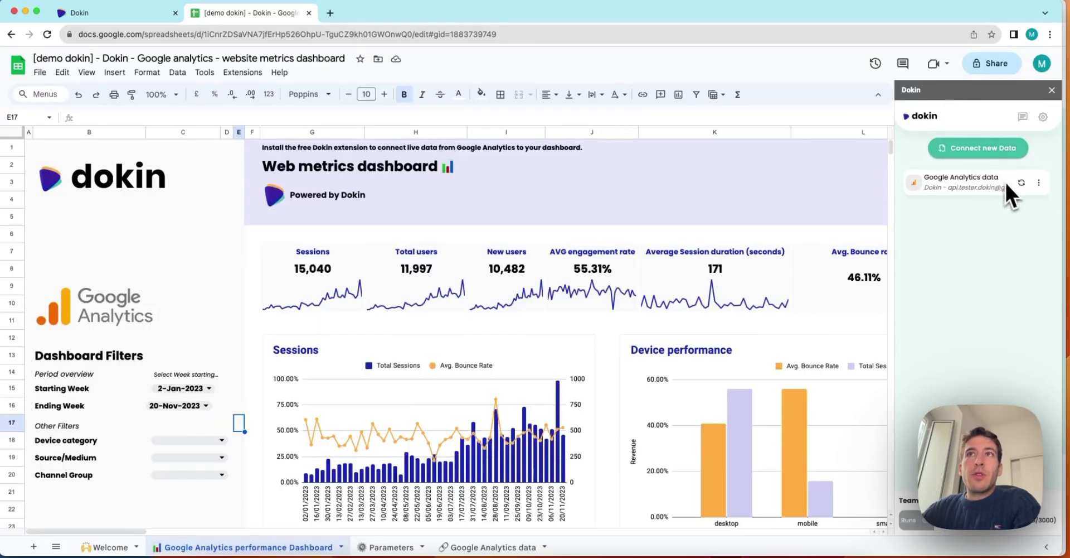
# Step: Manually refresh the Google Analytics data import from its source
pyautogui.click(1022, 183)
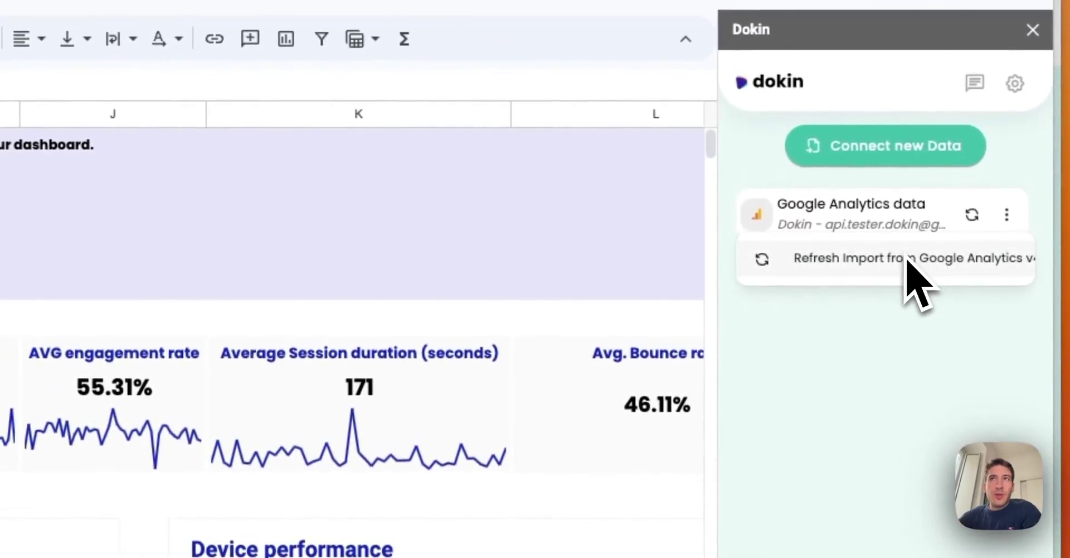
pyautogui.click(907, 259)
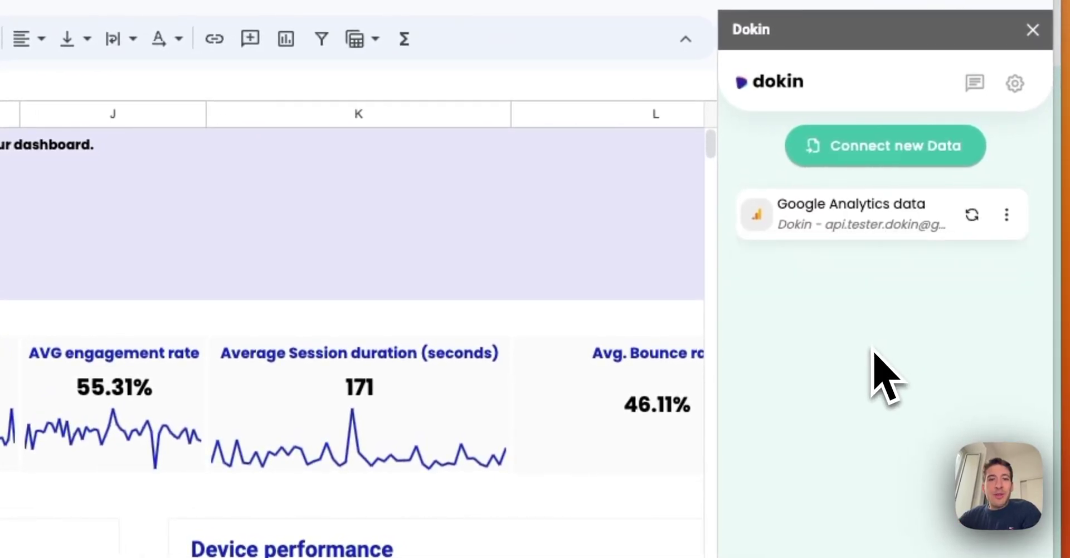